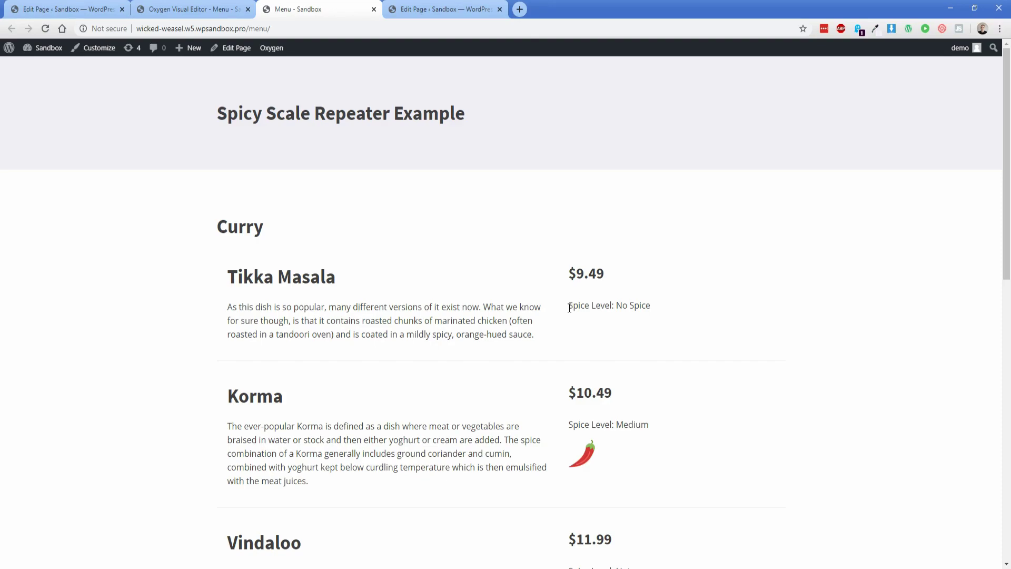
Examine the prices, spice level labels and chili icons of the Curry and Pad Thai dishes on the menu page
left_click_drag(569, 308, 635, 308)
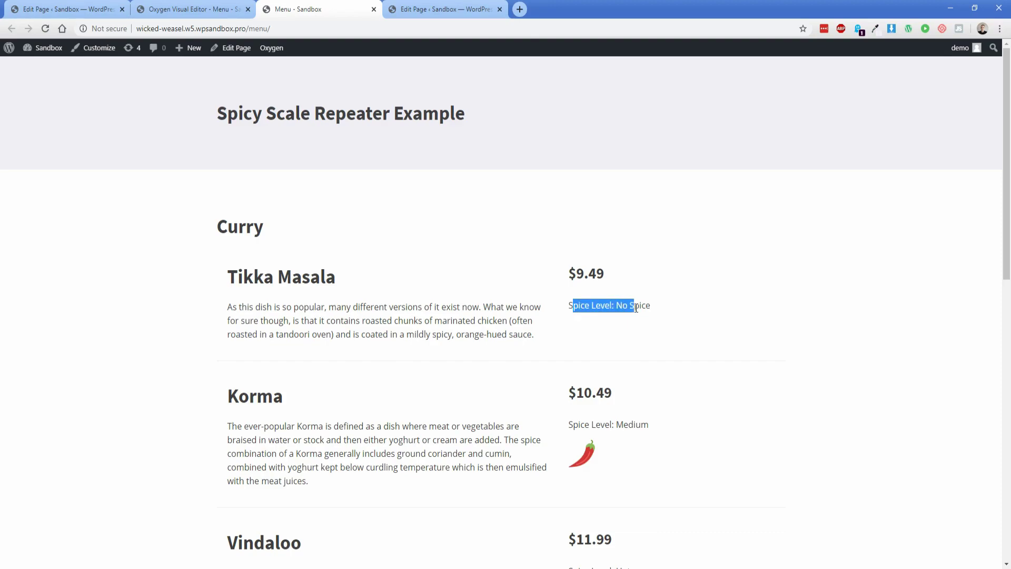
left_click(664, 341)
scroll(668, 331, "down", 3)
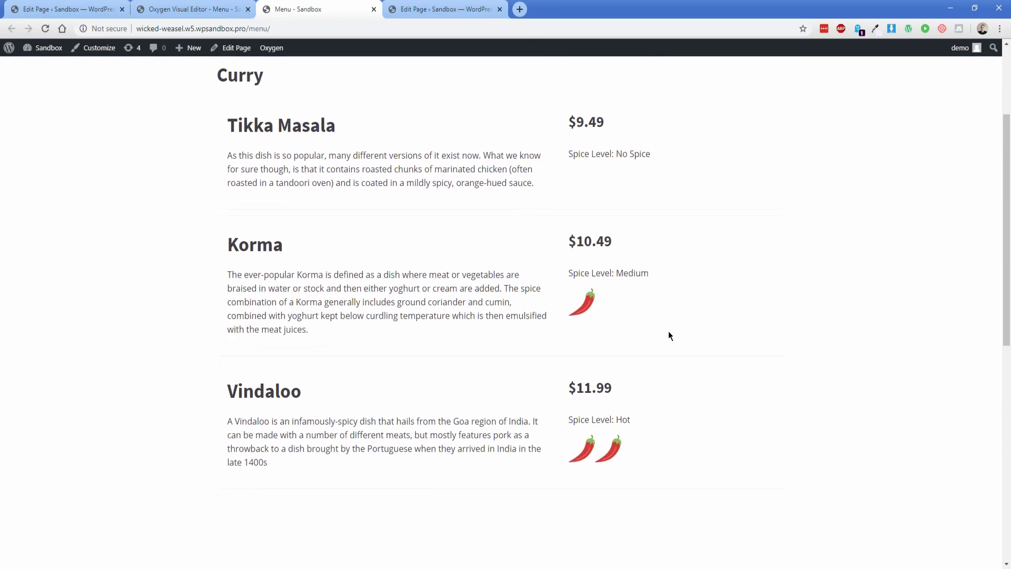
scroll(668, 331, "up", 1)
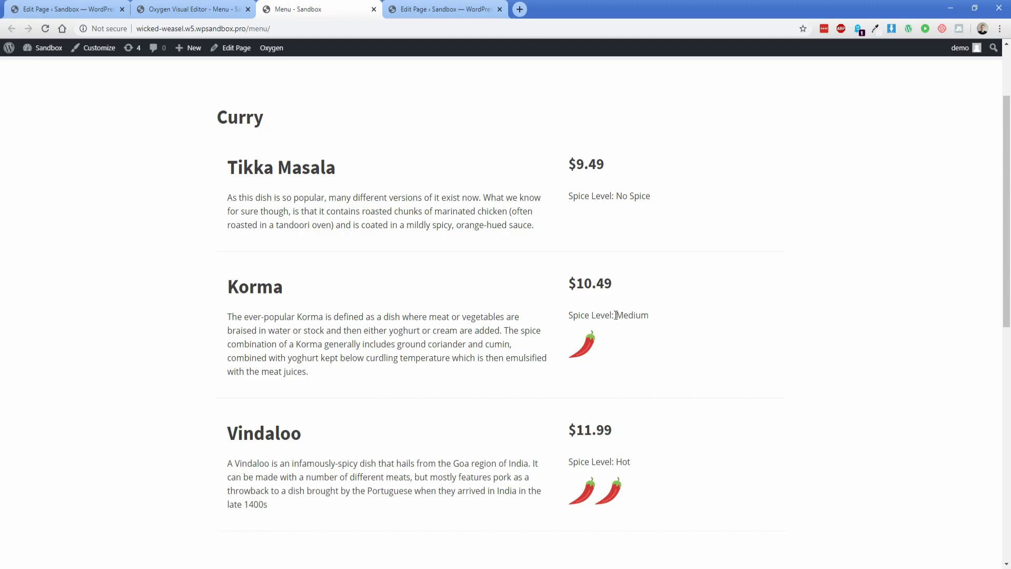
left_click_drag(568, 315, 649, 316)
left_click(652, 321)
left_click_drag(602, 197, 641, 197)
left_click(582, 222)
scroll(579, 454, "down", 1)
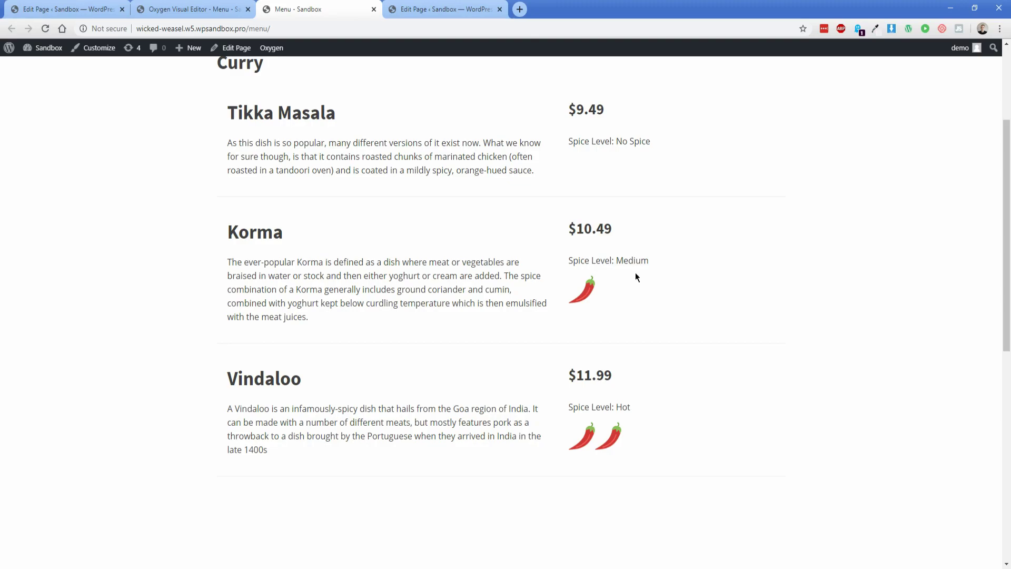
scroll(634, 277, "down", 5)
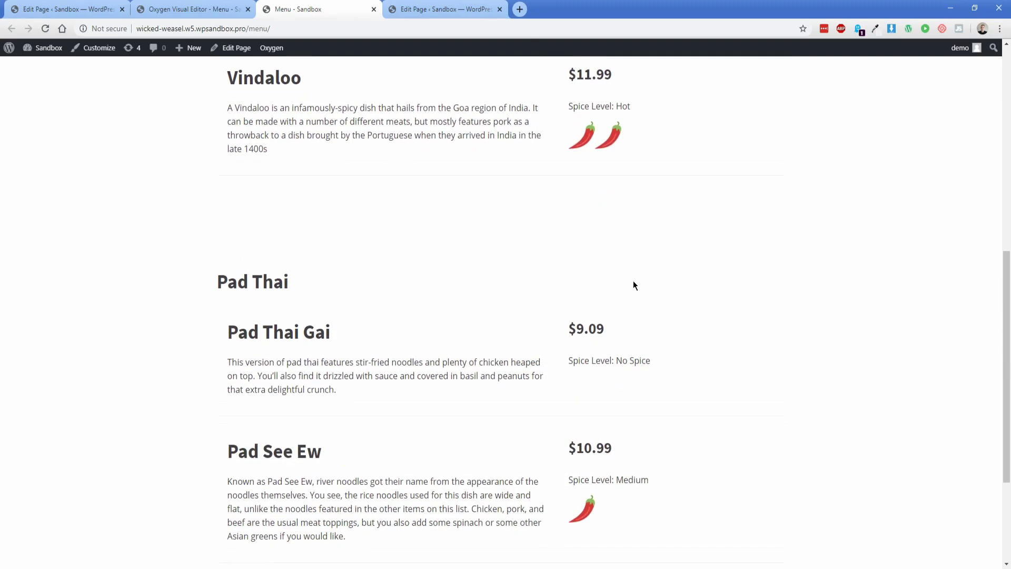
scroll(633, 281, "down", 3)
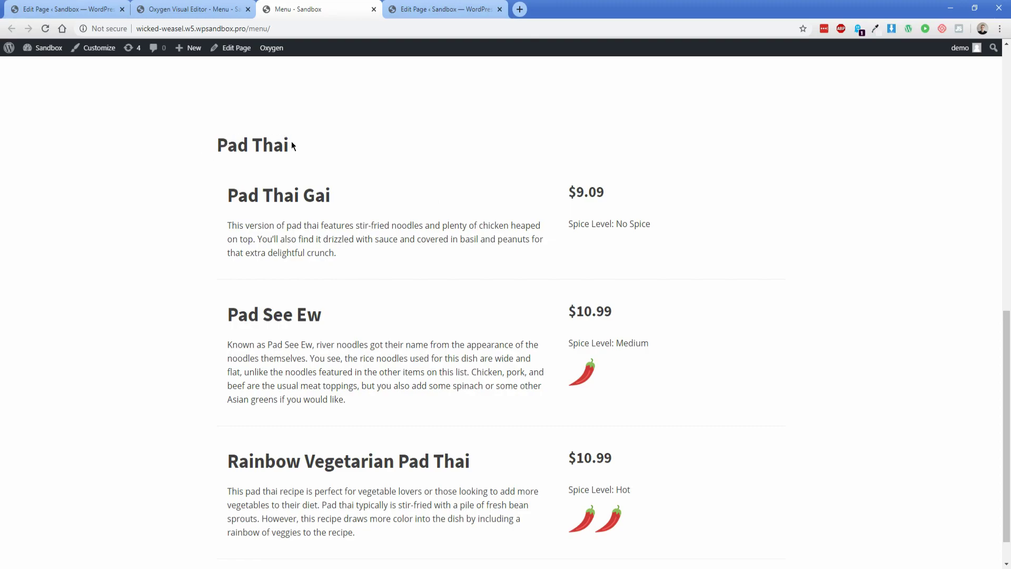
scroll(401, 288, "up", 8)
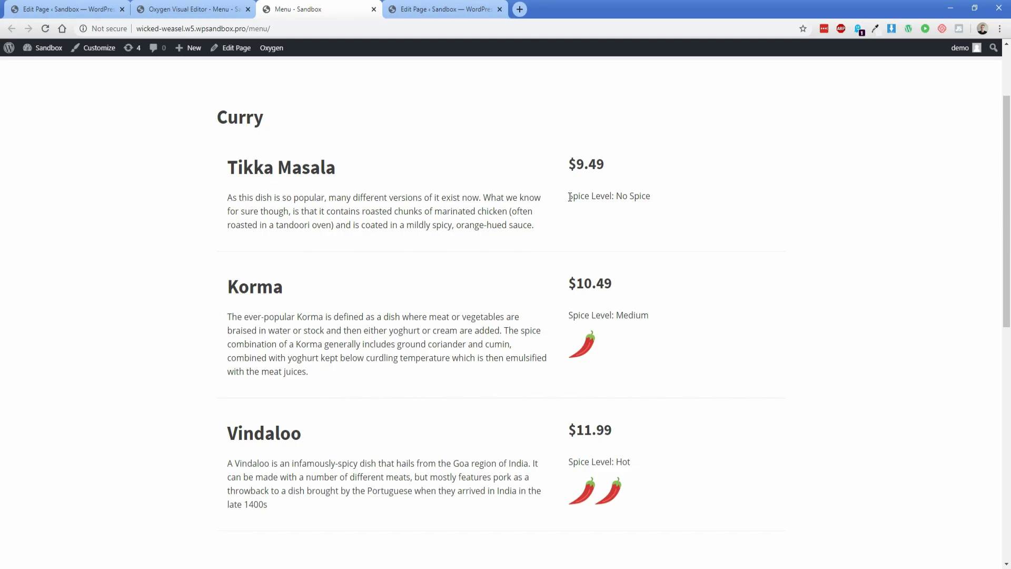
left_click_drag(569, 196, 662, 199)
left_click(662, 198)
Switch to the Menu page's editor and review the Tikka Masala item's name, description and price in the Curry Repeater
left_click(76, 11)
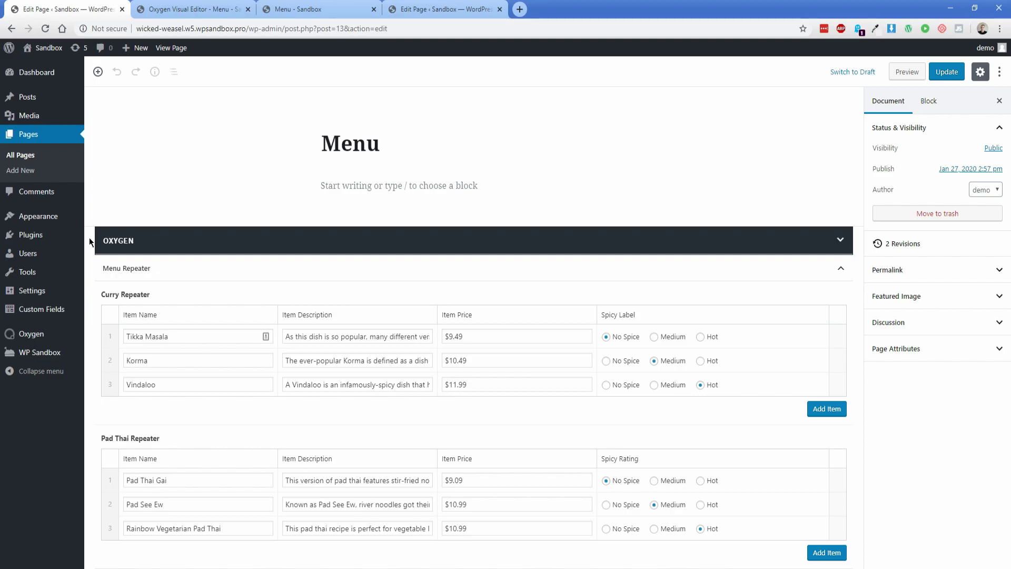
left_click(183, 337)
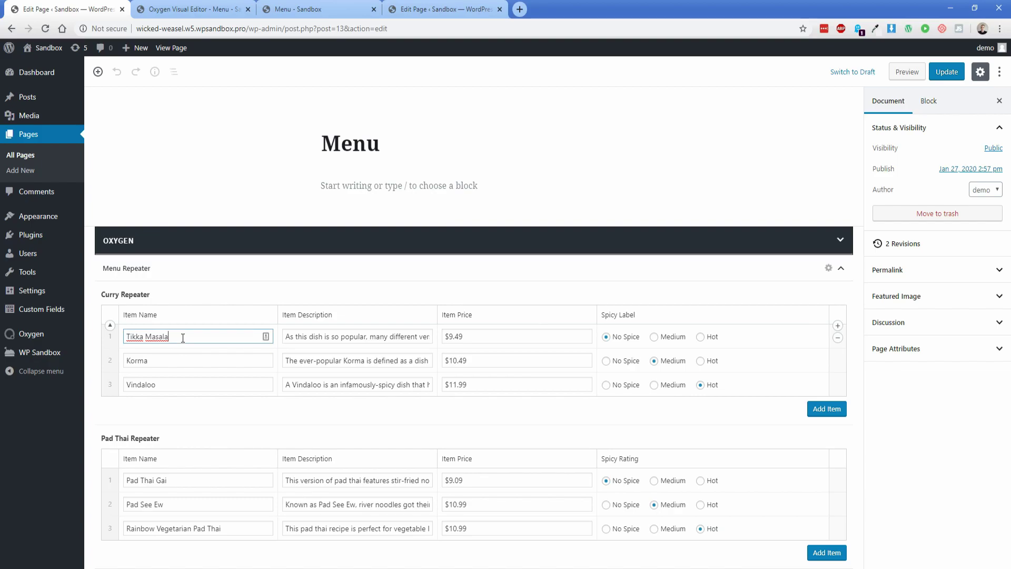
left_click_drag(287, 337, 424, 337)
left_click(476, 335)
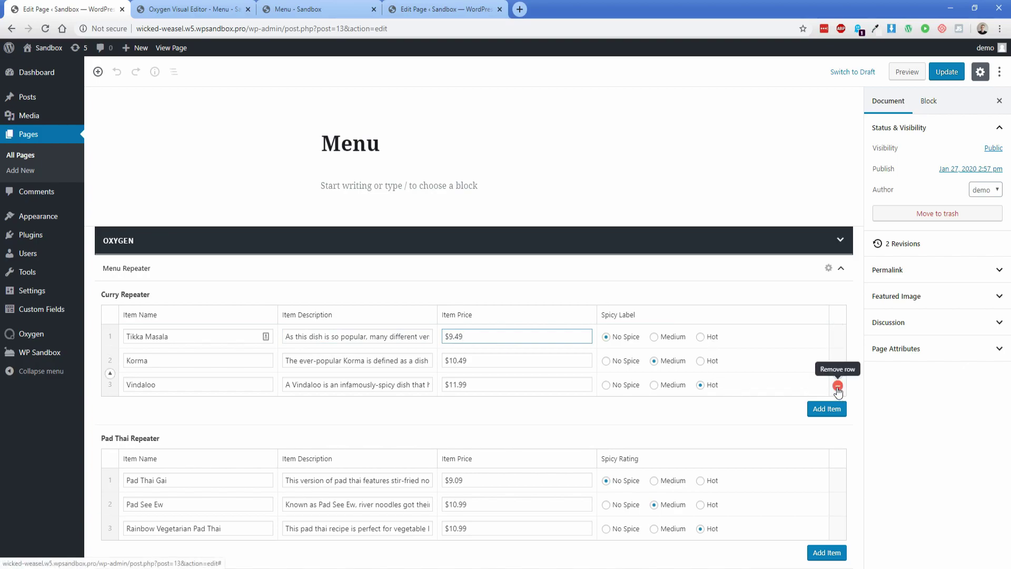
Replace the Vindaloo row of the Curry Repeater with three empty items and update the page
left_click(837, 387)
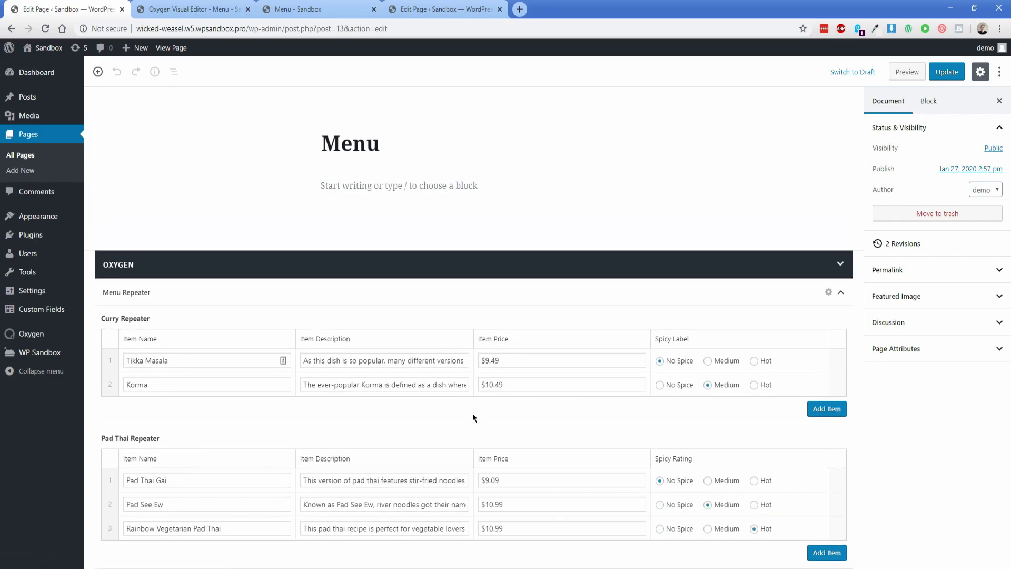
left_click(831, 415)
left_click(832, 418)
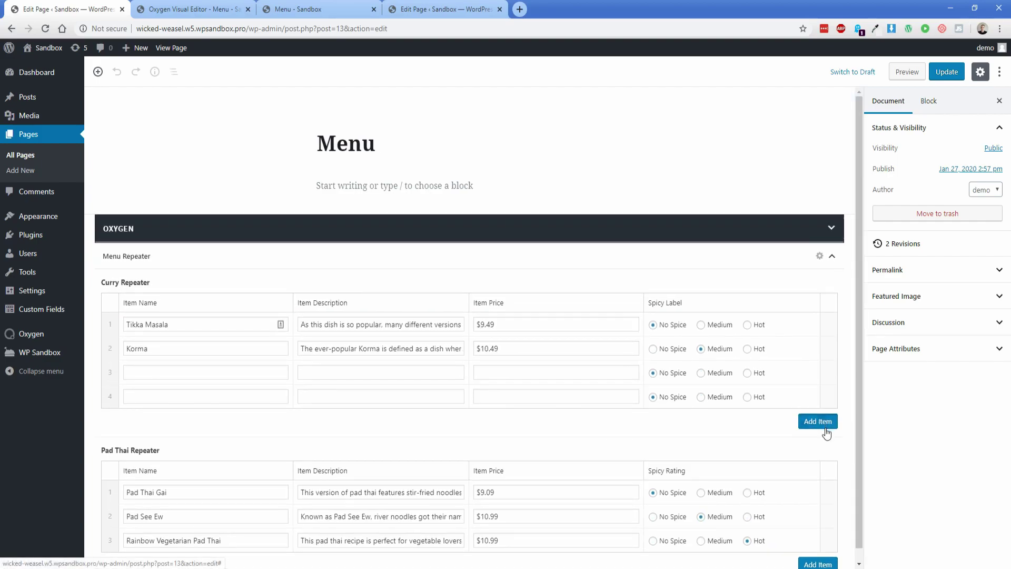
left_click(824, 425)
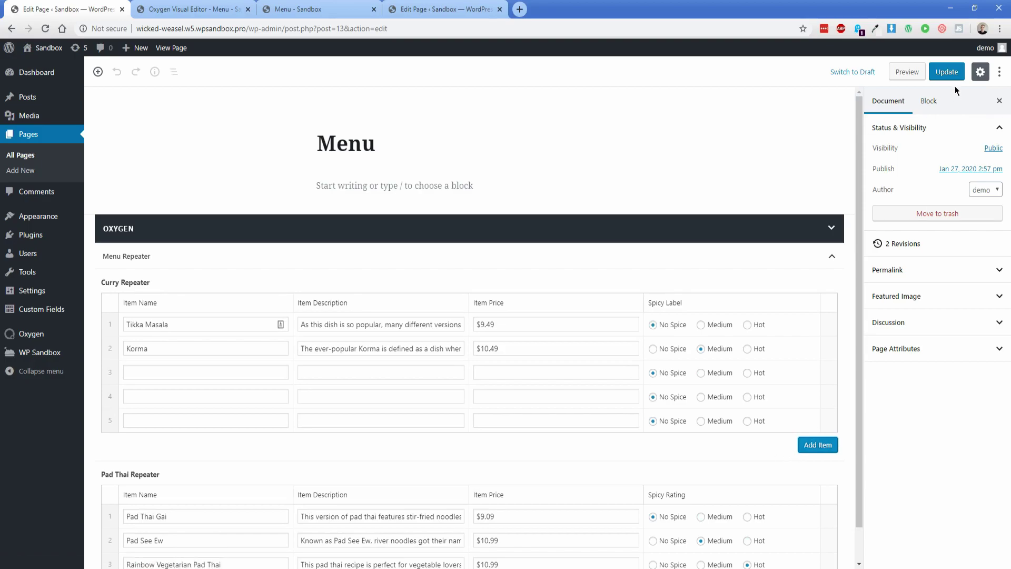
left_click(946, 71)
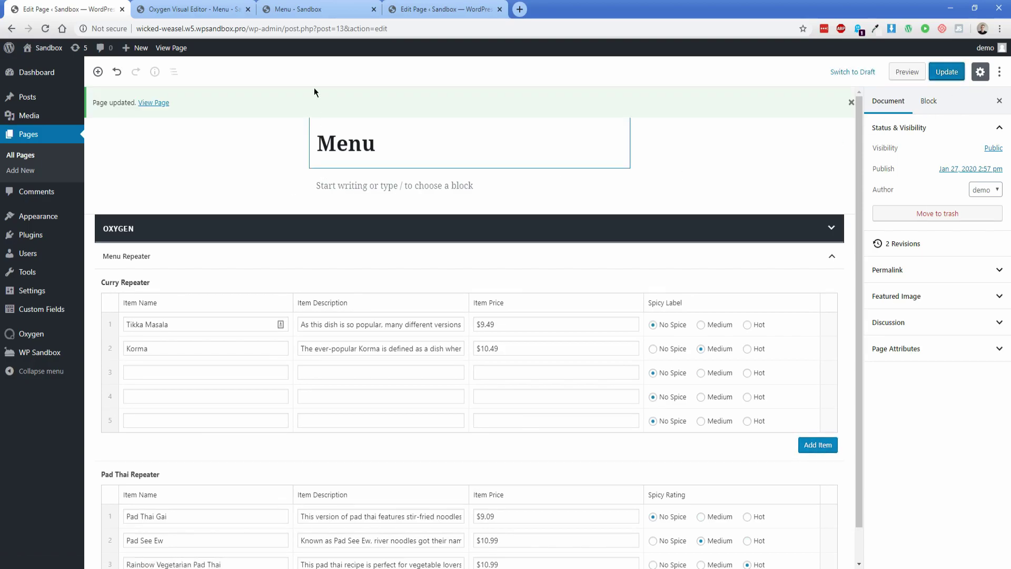
Reload the published menu page and check how its Curry section reflects the edited repeater rows
left_click(294, 9)
left_click(46, 29)
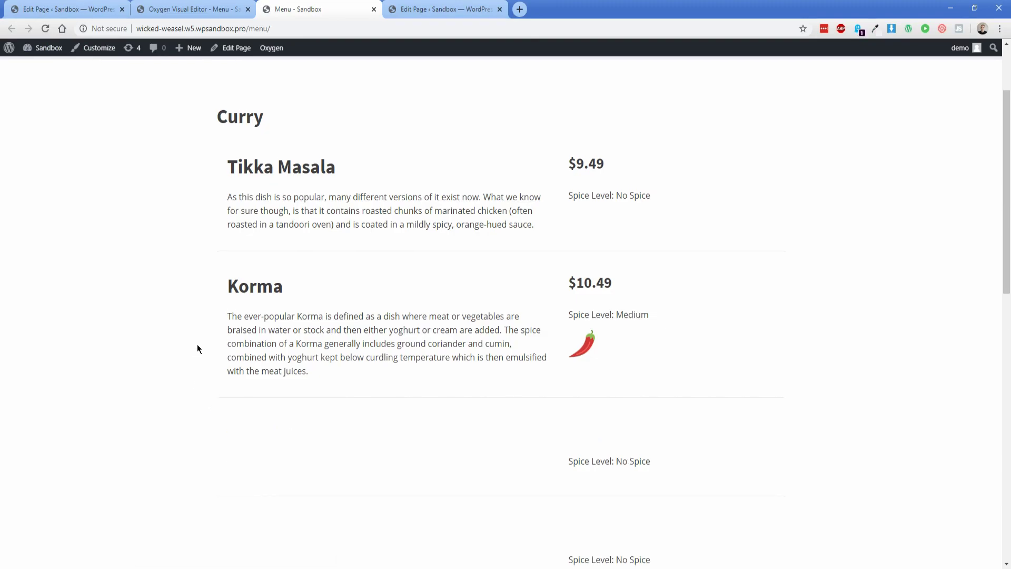
scroll(195, 344, "down", 4)
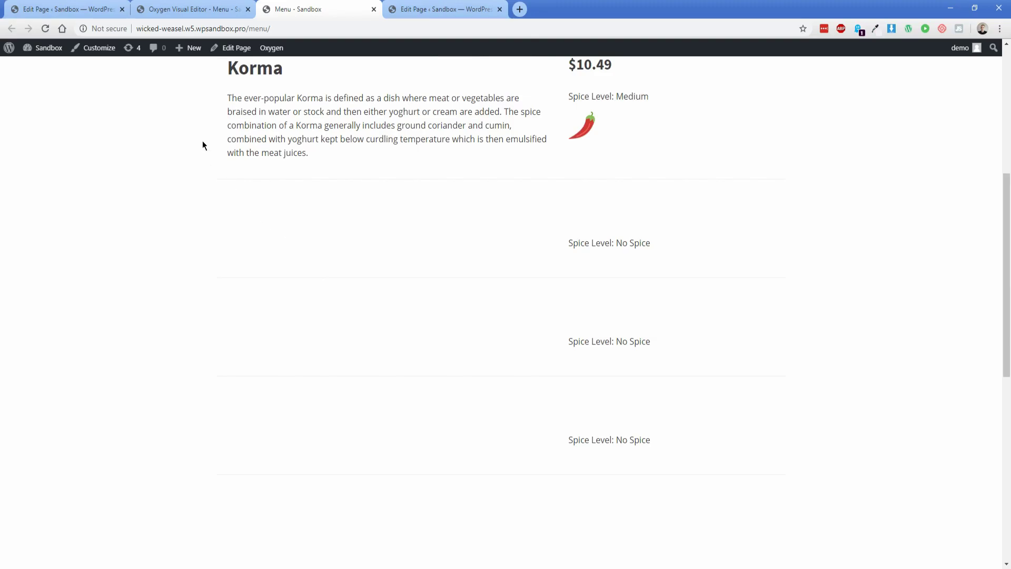
left_click(79, 10)
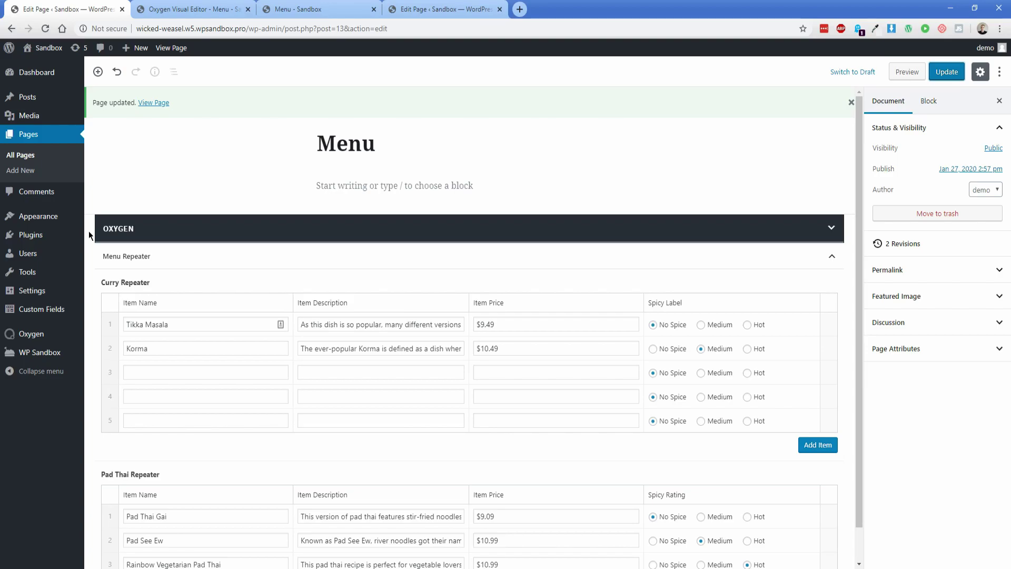
left_click(301, 17)
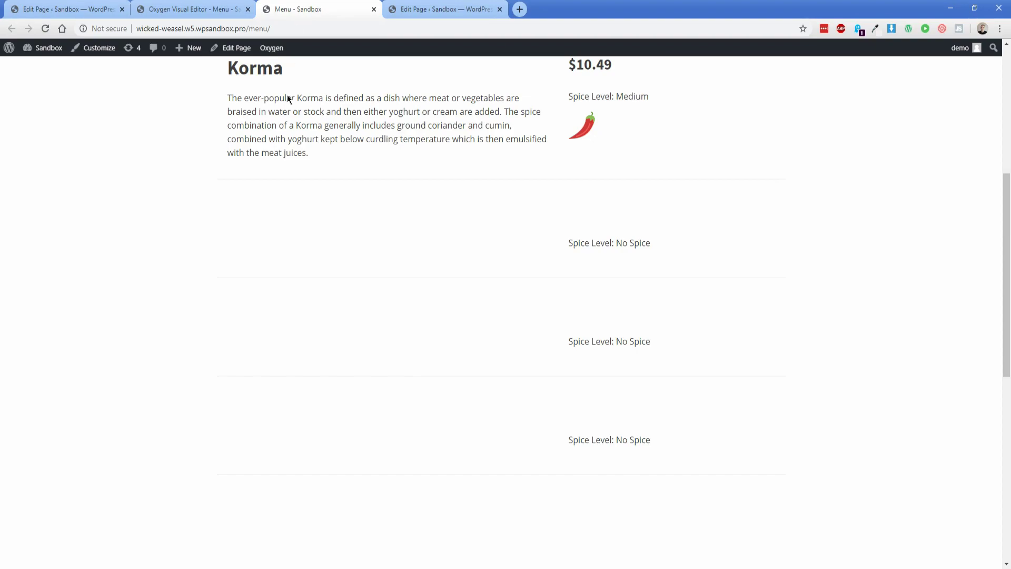
scroll(299, 247, "up", 4)
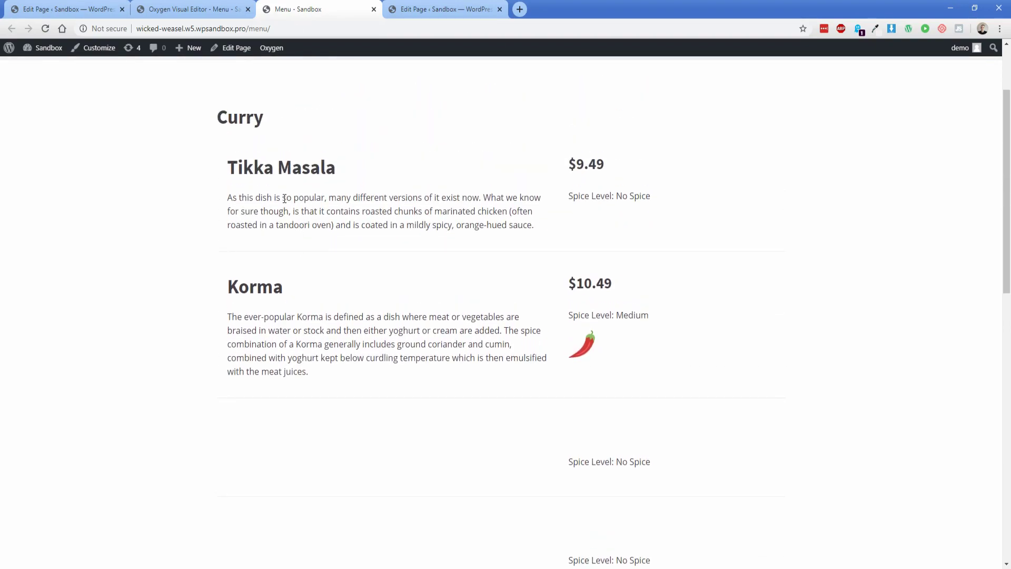
Close the first page editor and the Oxygen editor, and switch to the remaining Menu page editor
left_click(124, 11)
left_click(123, 10)
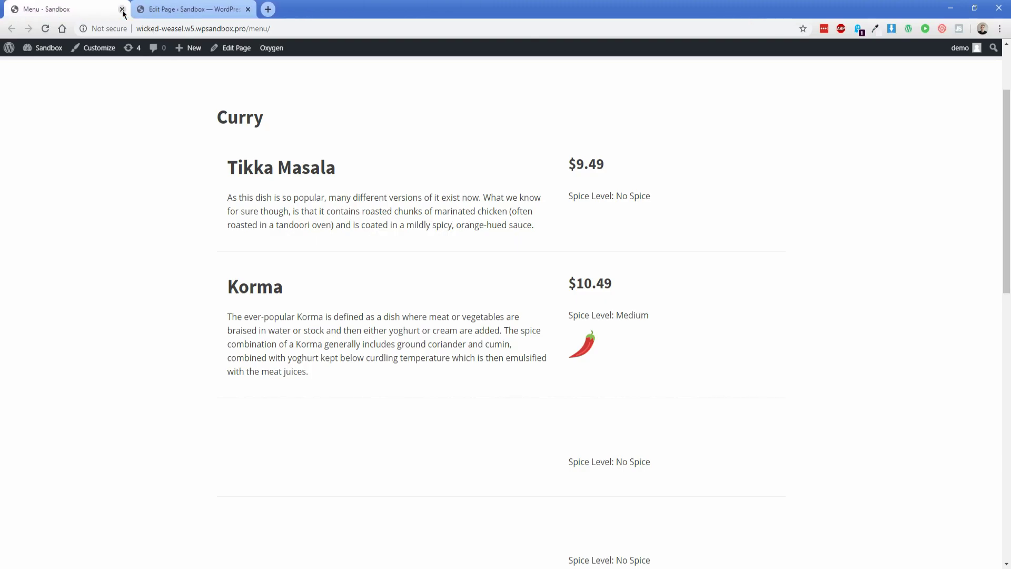
left_click(176, 13)
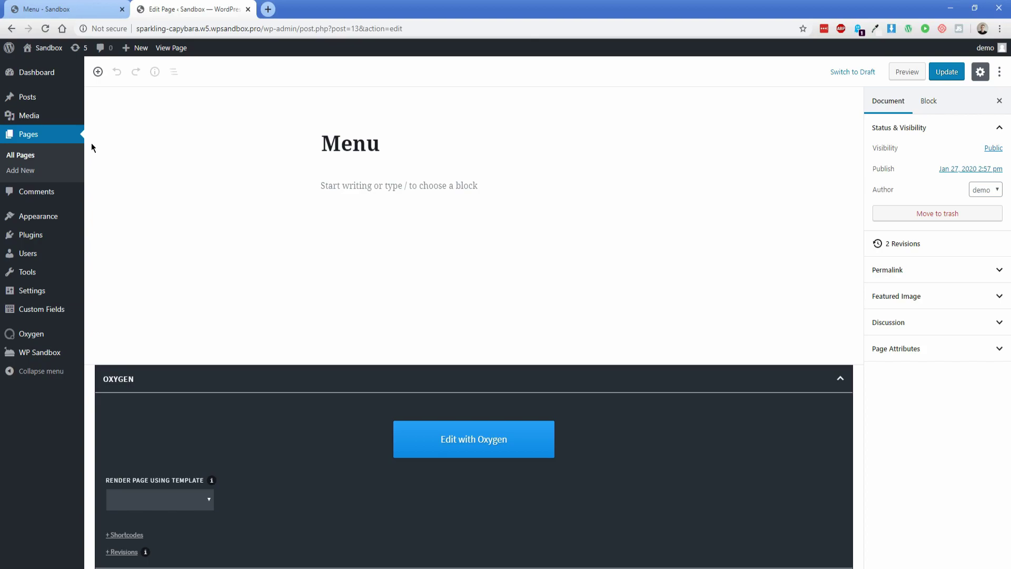
Create a new custom field group titled "Menu repeater"
mouse_move(45, 311)
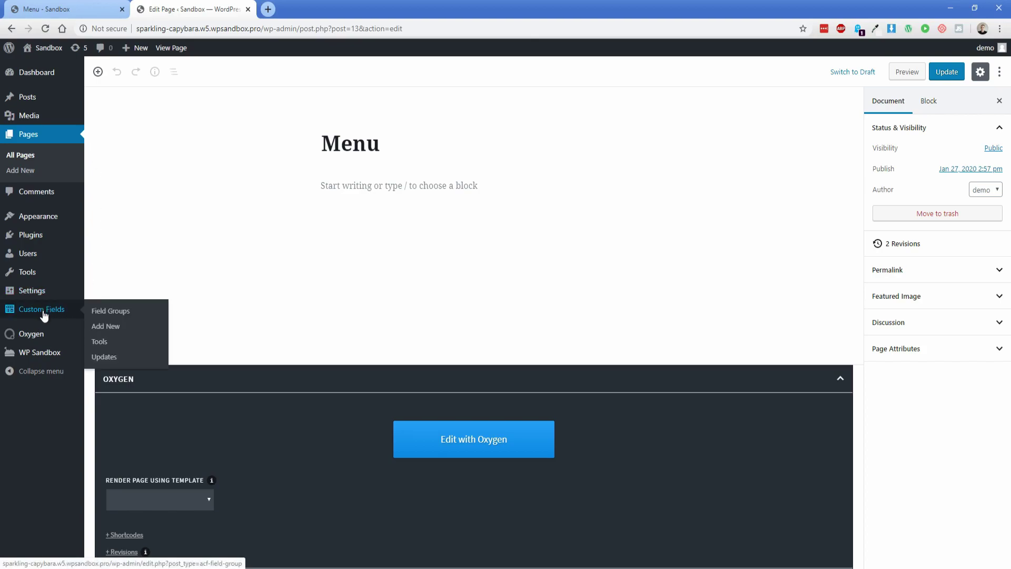
left_click(106, 327)
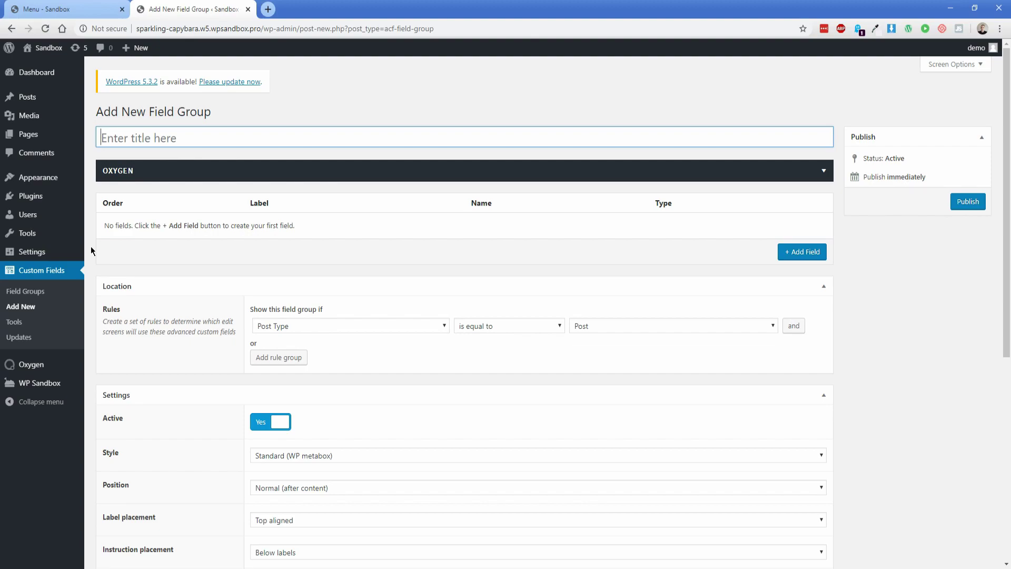
left_click(145, 138)
type("Menu repeater")
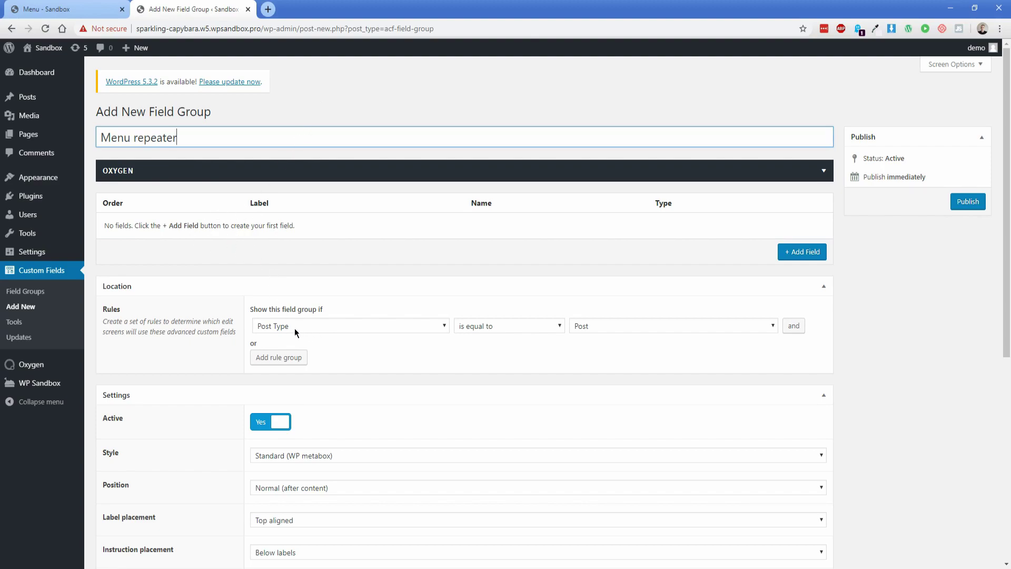
Set the field group's location rules to Post Type is equal to Page and Page is equal to Menu
left_click(622, 325)
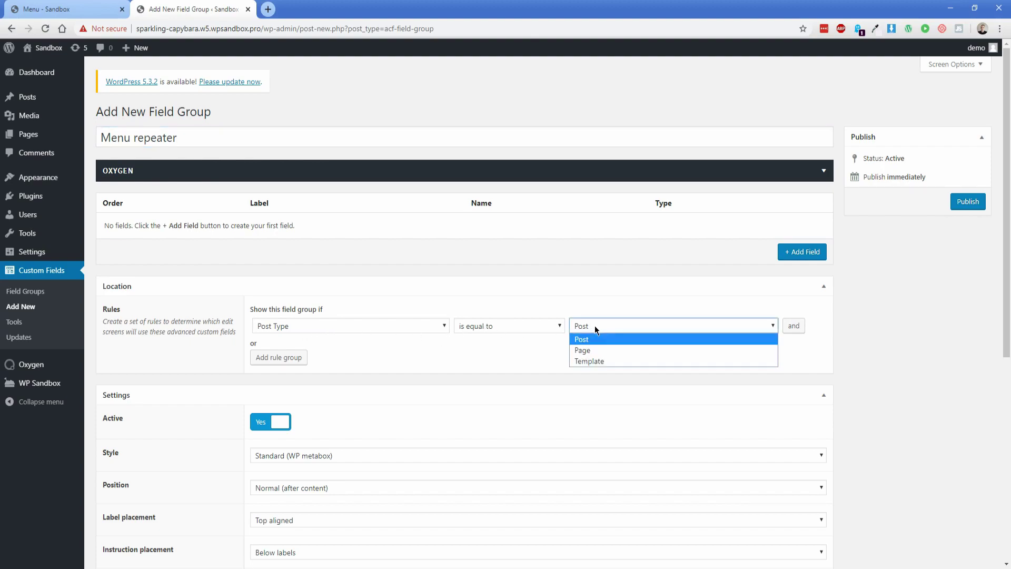
left_click(625, 349)
left_click(794, 325)
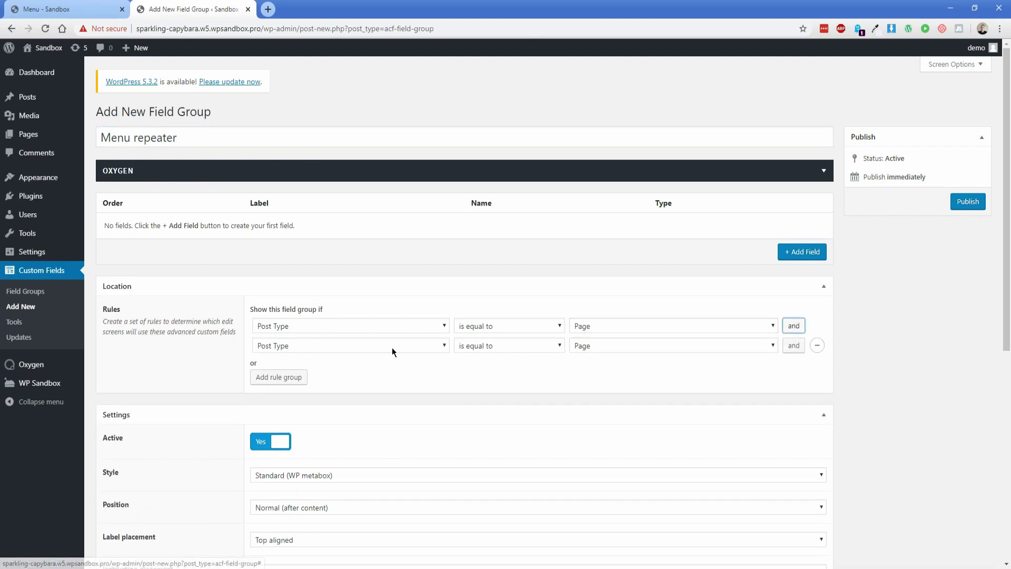
left_click(377, 345)
left_click(276, 255)
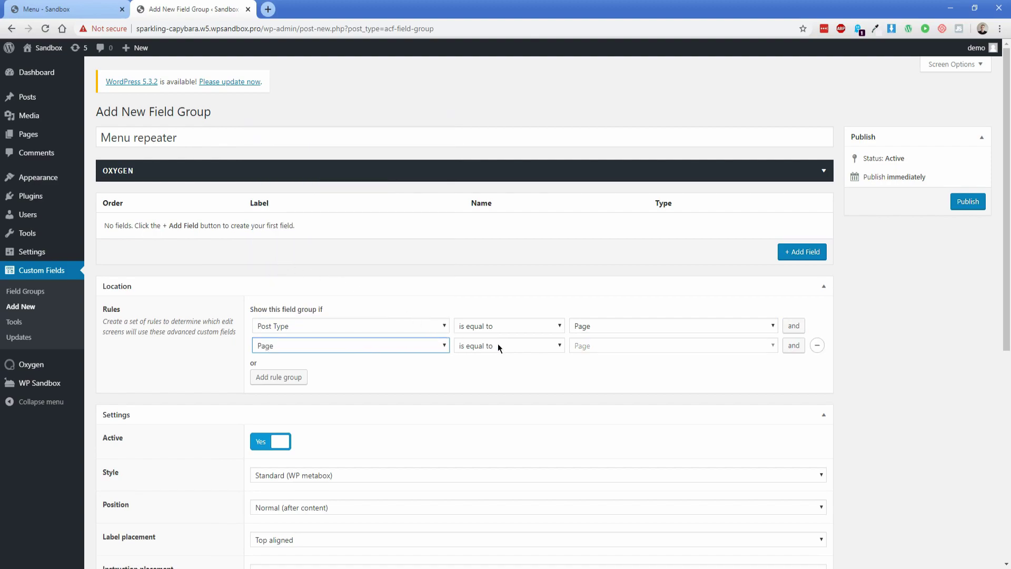
left_click(596, 345)
left_click(593, 371)
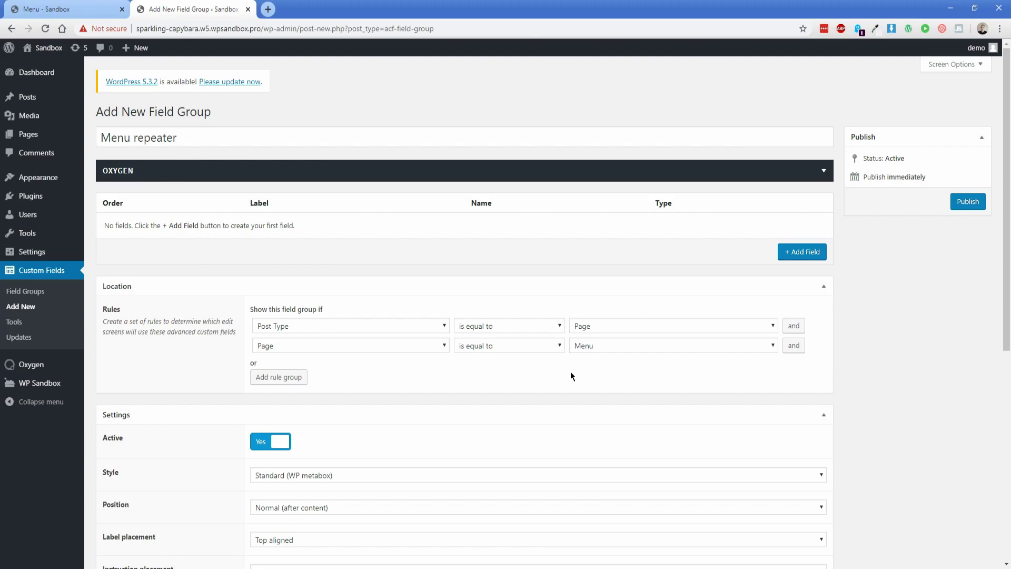
Add a field labelled "Curry repeater" to the field group
left_click(801, 252)
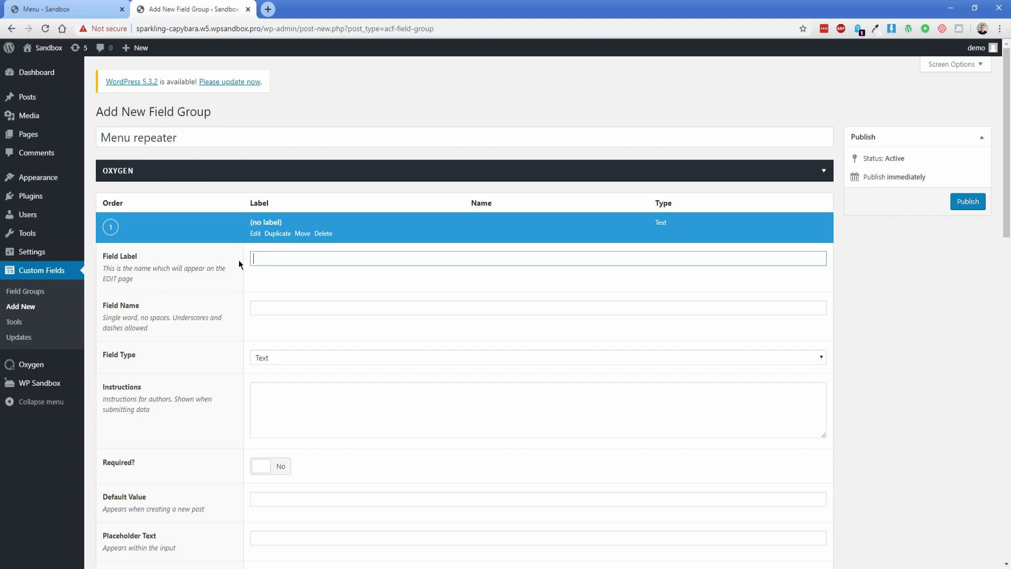
type("Curry repeater")
key("Tab")
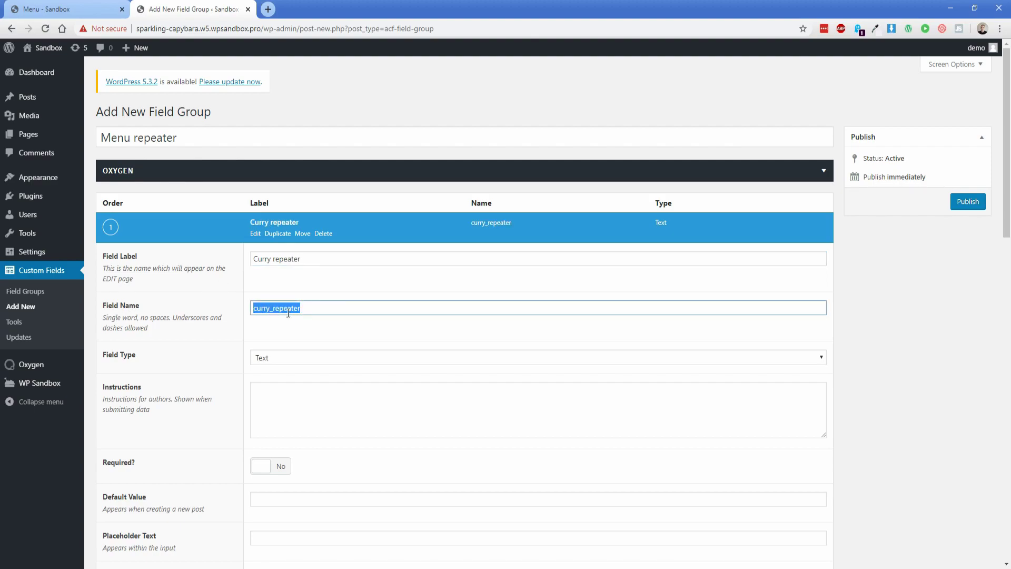
left_click(304, 308)
left_click_drag(253, 259, 321, 260)
left_click(322, 260)
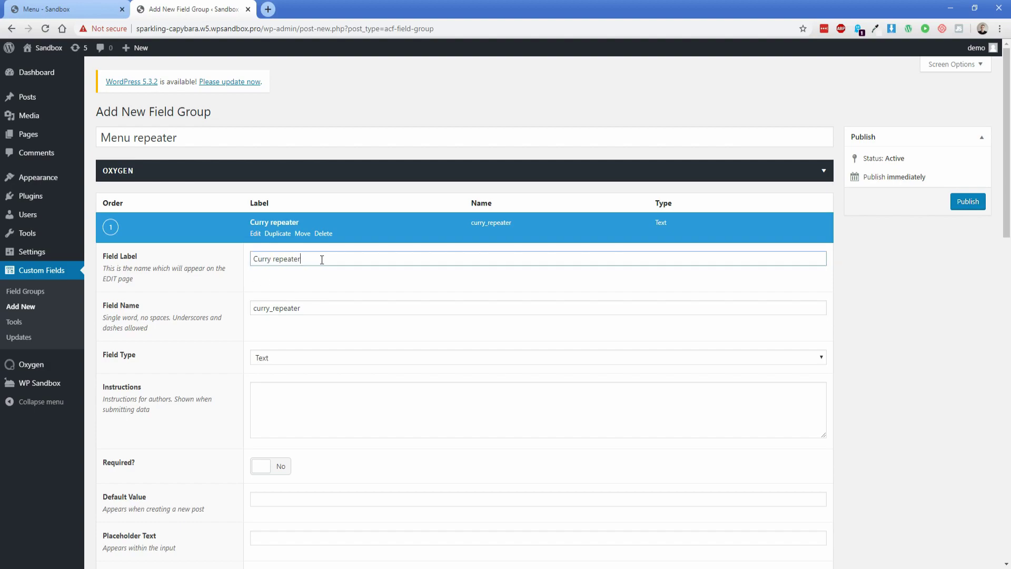
Set the Curry repeater field's type to Repeater
left_click(278, 358)
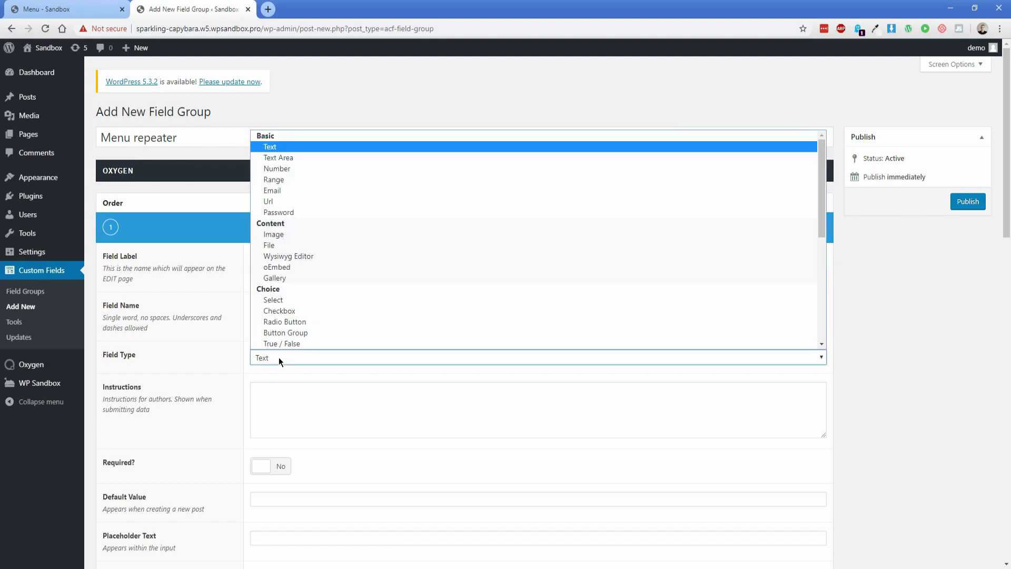
scroll(307, 289, "down", 5)
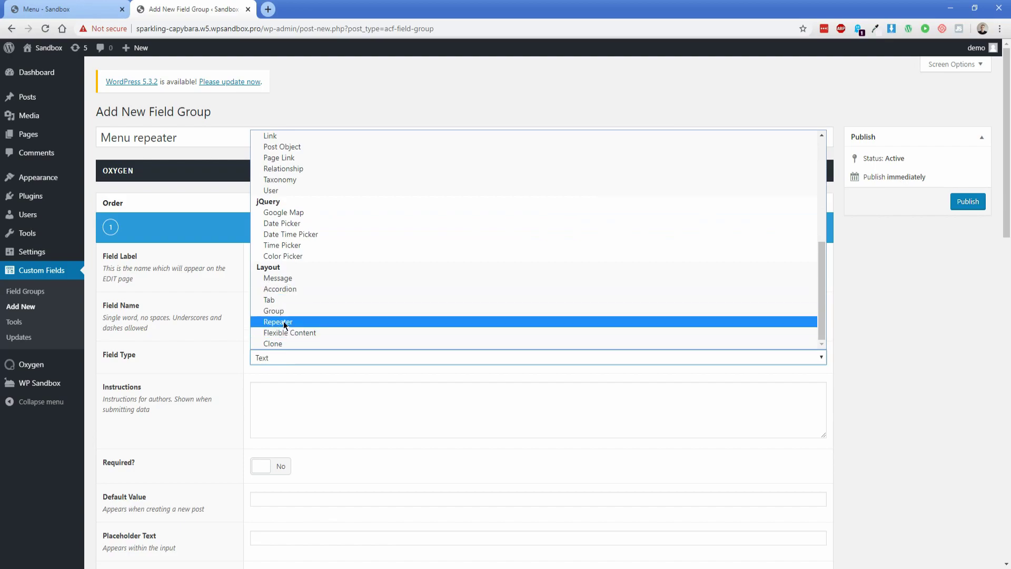
left_click(284, 323)
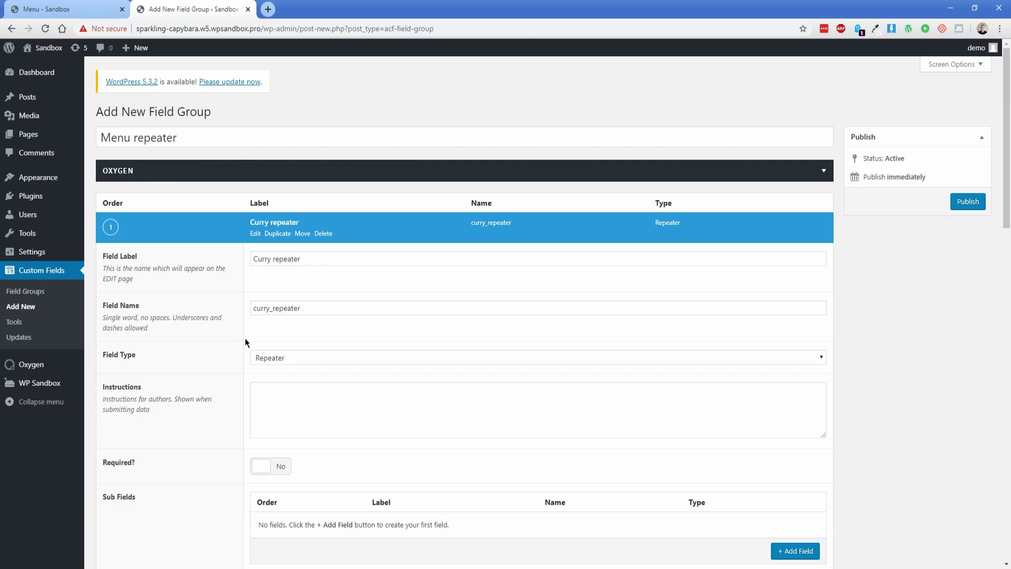
scroll(242, 336, "down", 3)
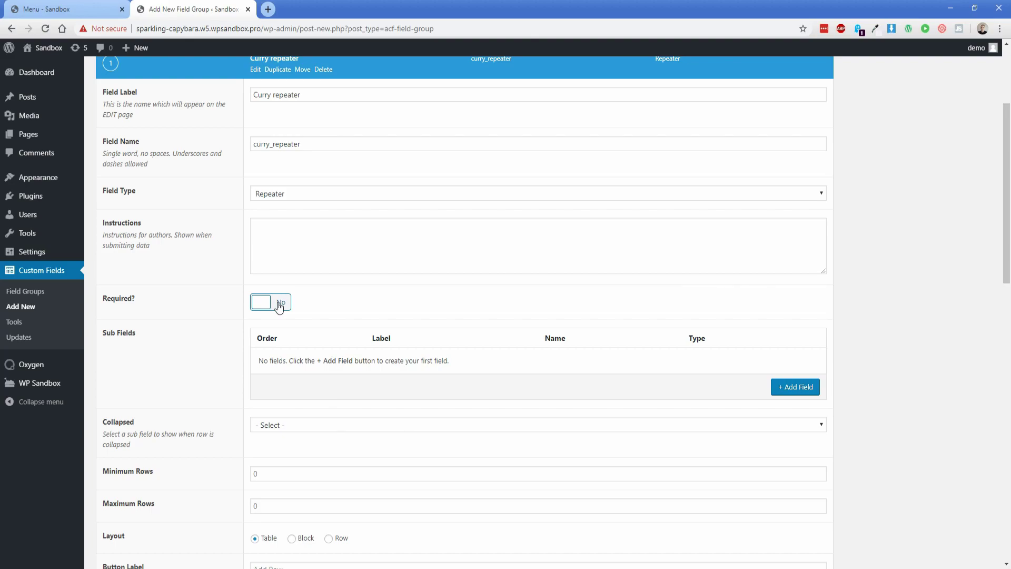
Add a sub field labelled "Item name" to the Curry repeater and make it required
scroll(235, 311, "down", 2)
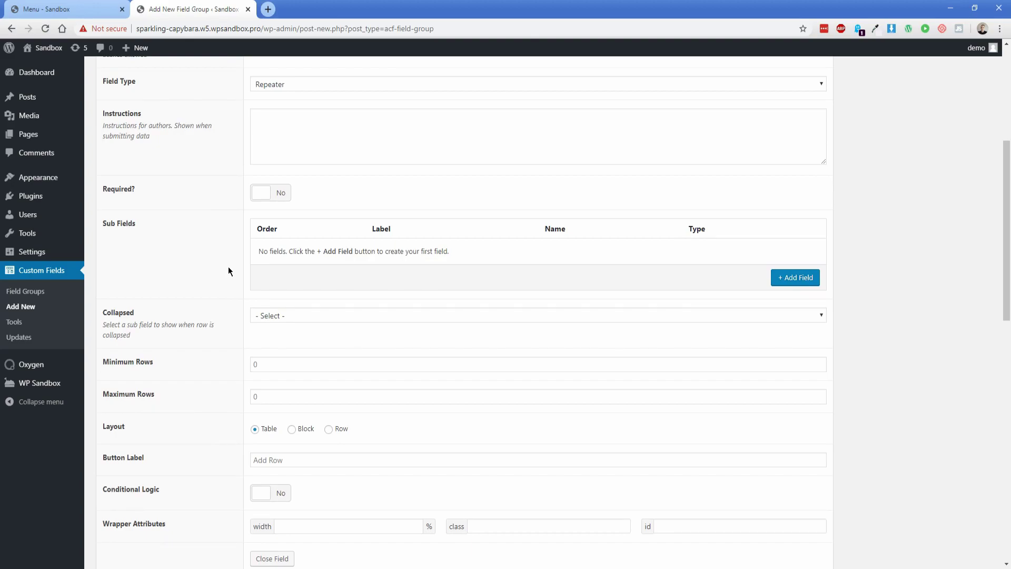
left_click(786, 280)
type("Item name")
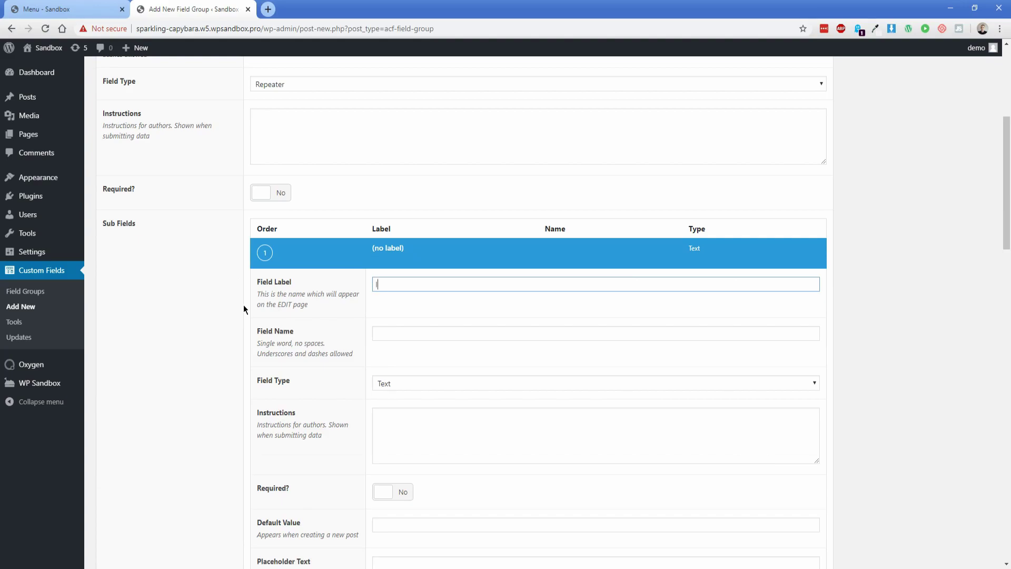
key("Tab")
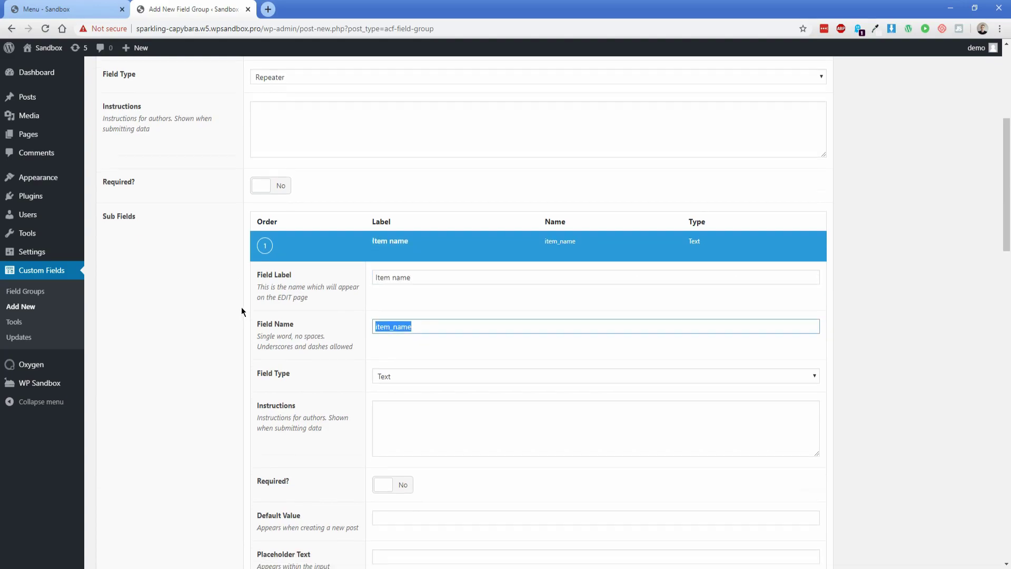
scroll(394, 327, "down", 1)
scroll(311, 319, "down", 2)
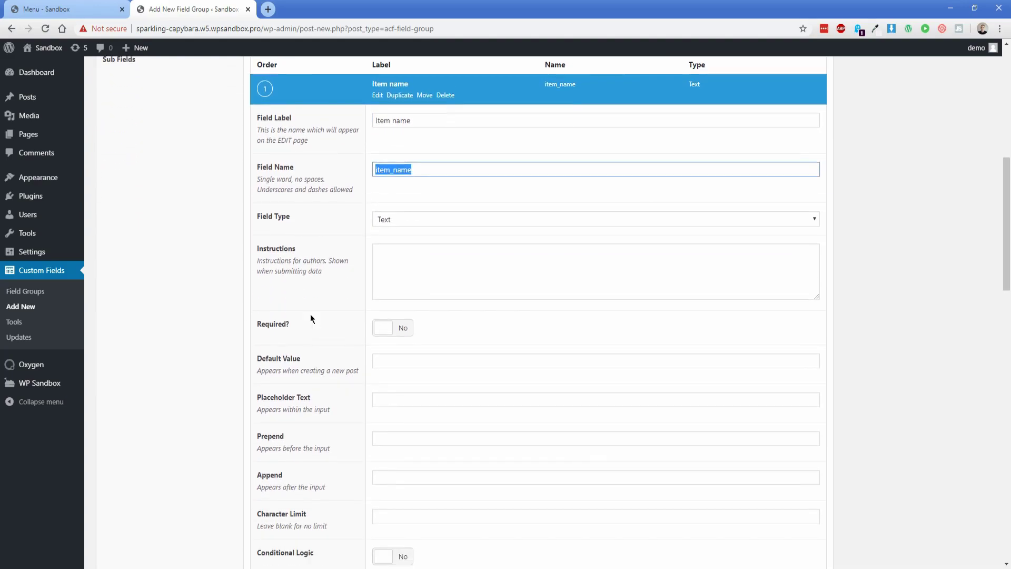
left_click(400, 328)
Add a second sub field labelled "Item description" to the Curry repeater and make it required
scroll(331, 352, "down", 5)
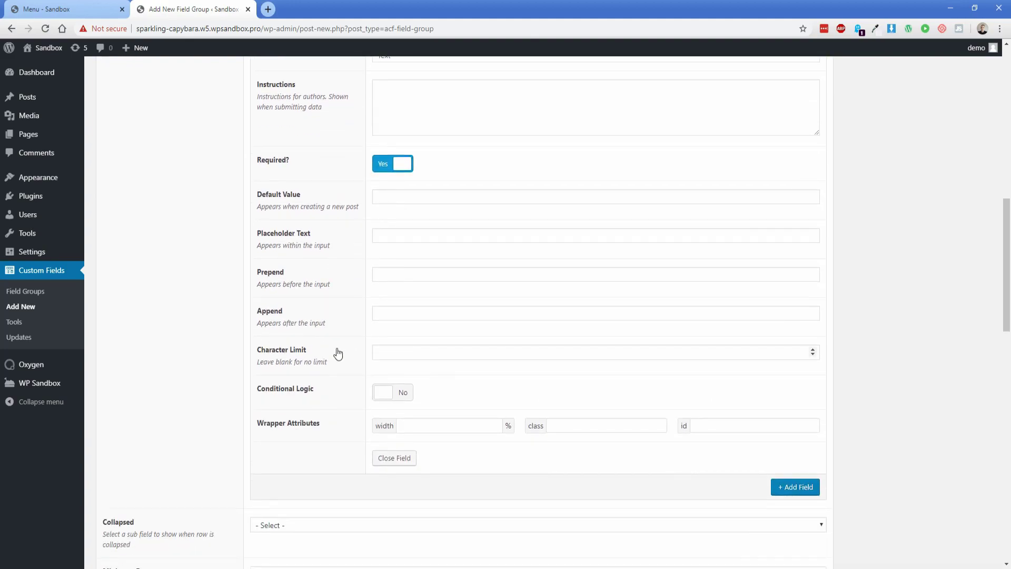
left_click(782, 381)
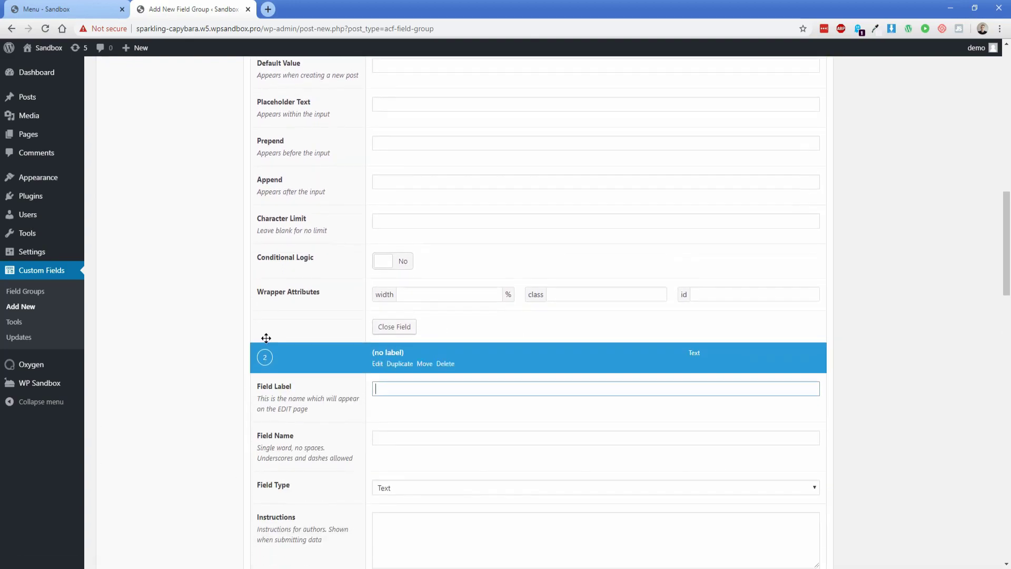
scroll(210, 316, "down", 3)
type("Item ")
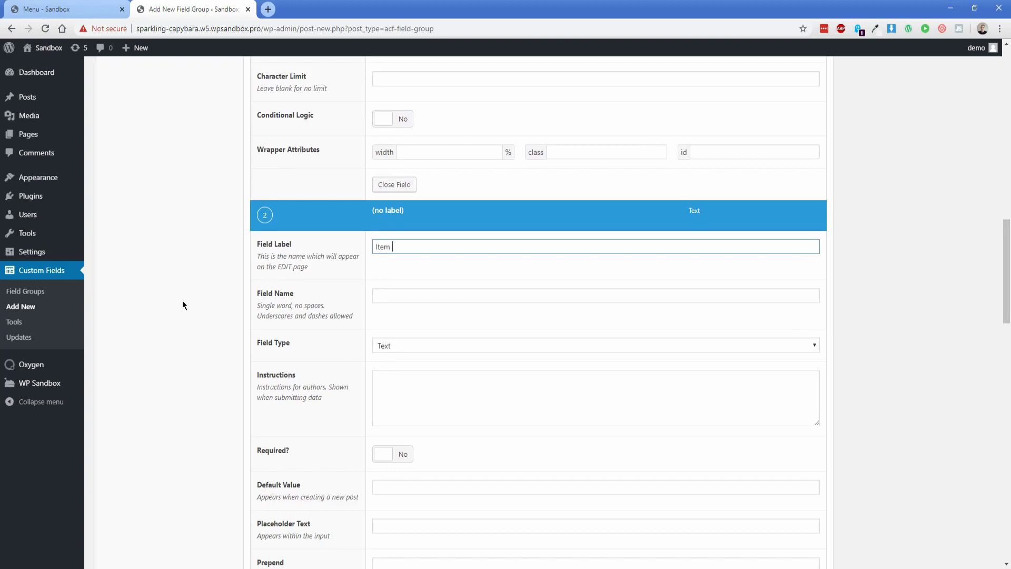
type("description")
key("Tab")
scroll(216, 315, "down", 3)
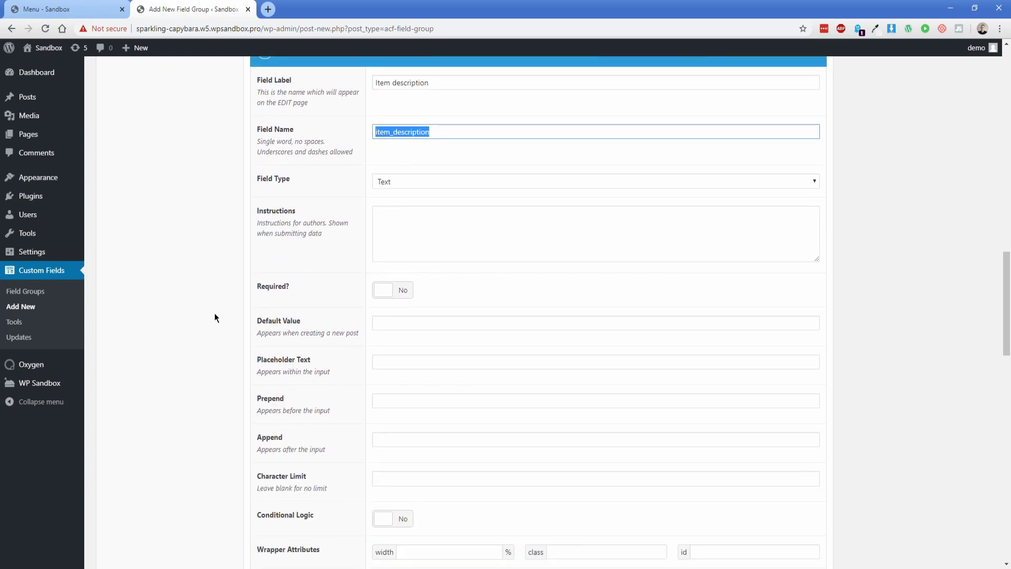
left_click(403, 293)
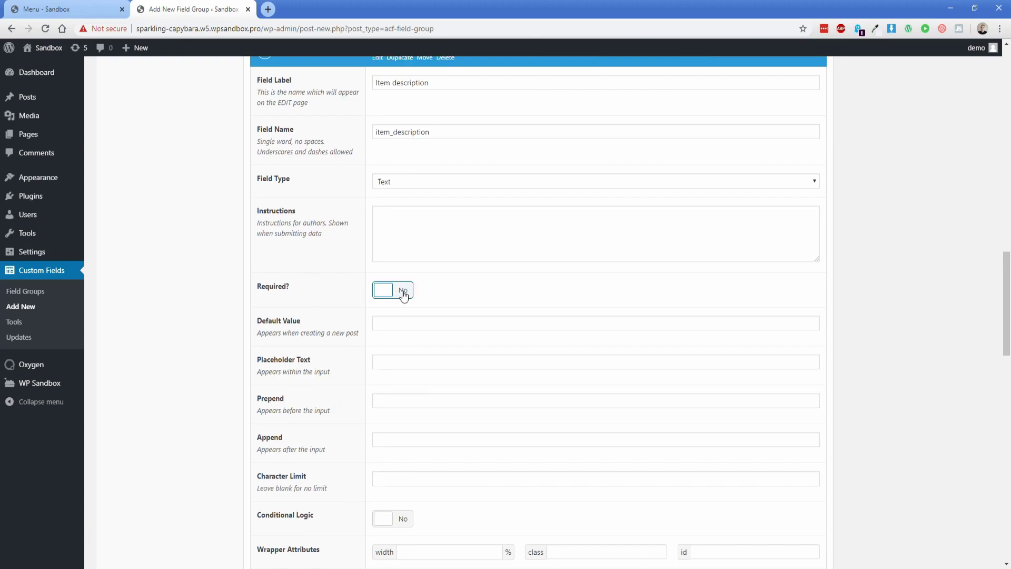
Add a third sub field labelled "Item price" to the Curry repeater and make it required
scroll(339, 302, "down", 5)
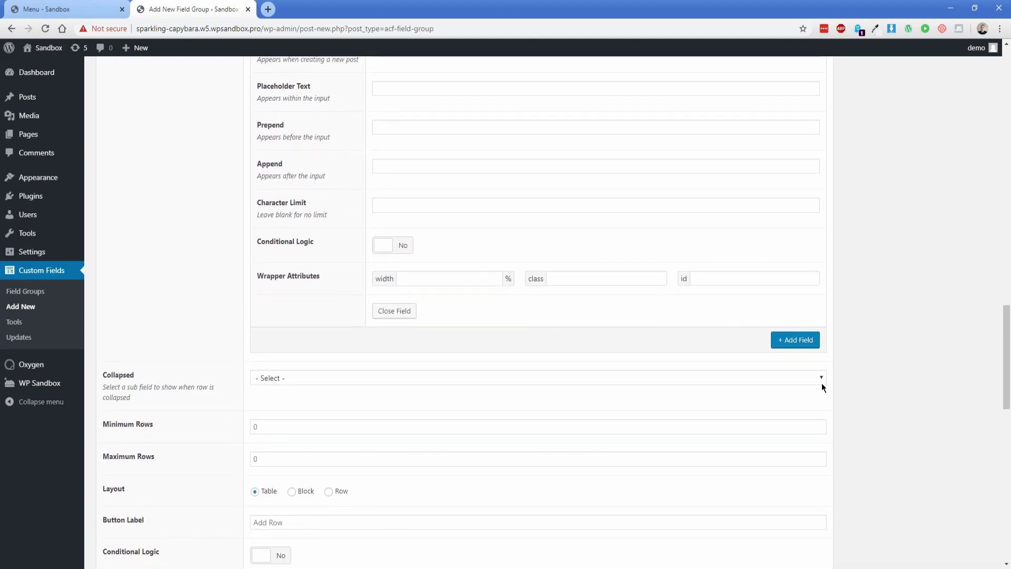
left_click(792, 340)
type("Item price")
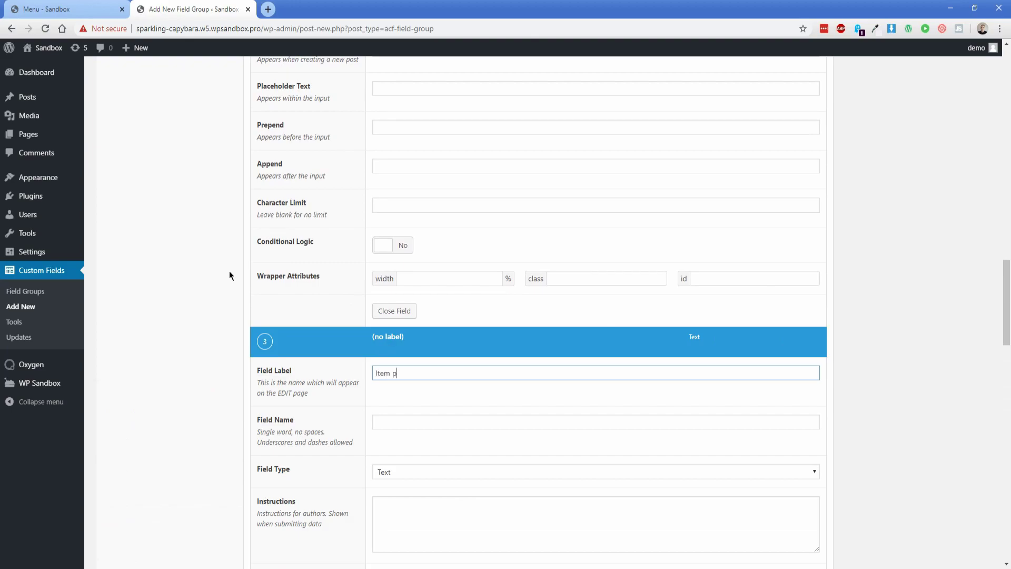
key("Tab")
scroll(305, 281, "down", 3)
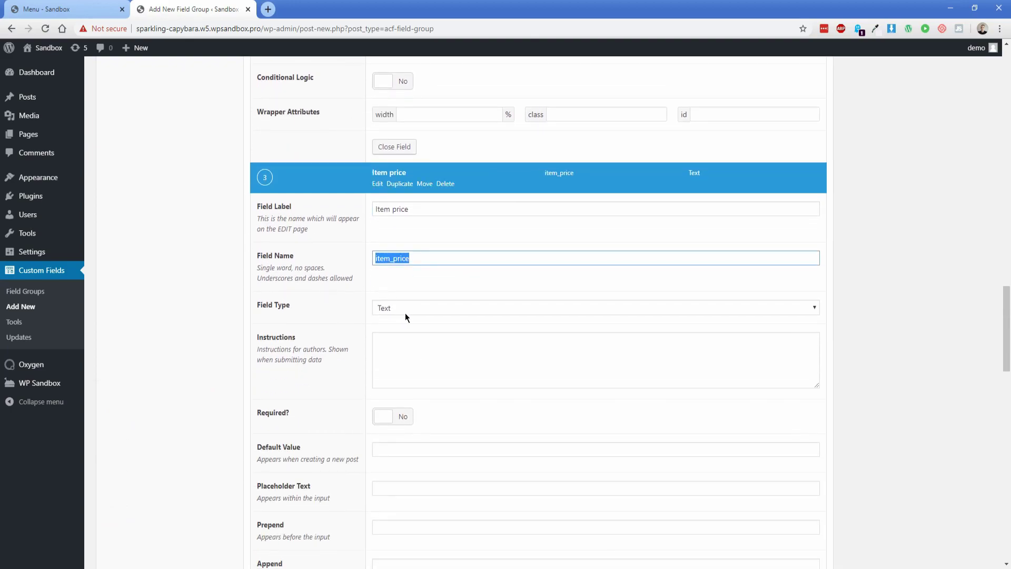
left_click(403, 418)
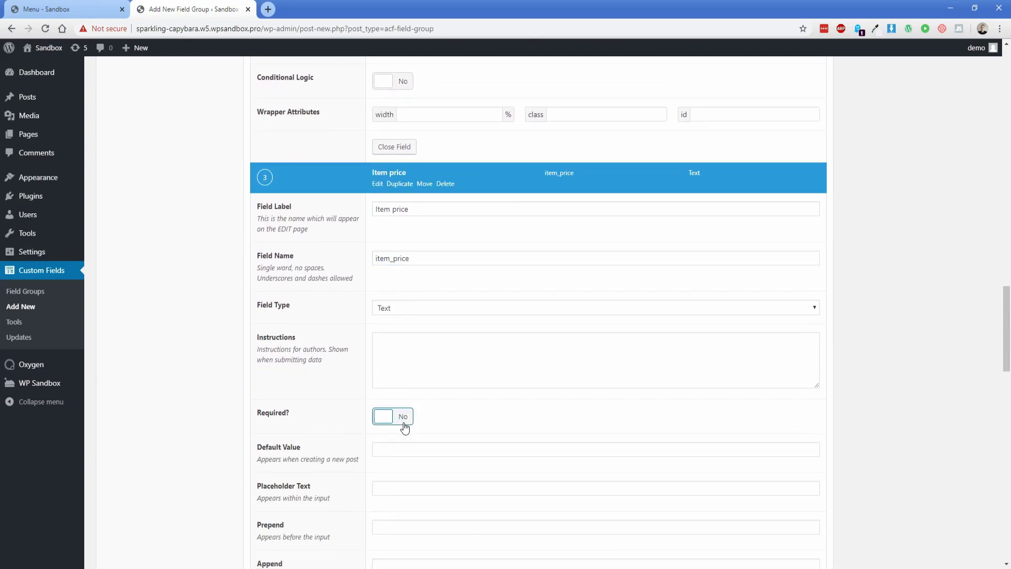
Add a fourth sub field labelled "Spicy level" to the Curry repeater and set its type to Radio Button
scroll(352, 392, "down", 5)
left_click(784, 467)
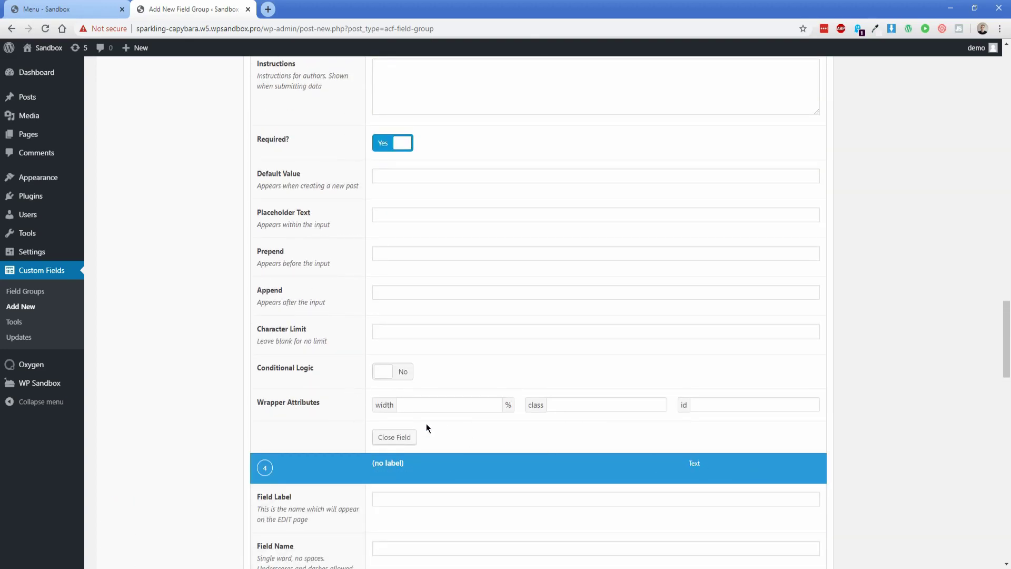
scroll(181, 301, "down", 3)
type("Spic")
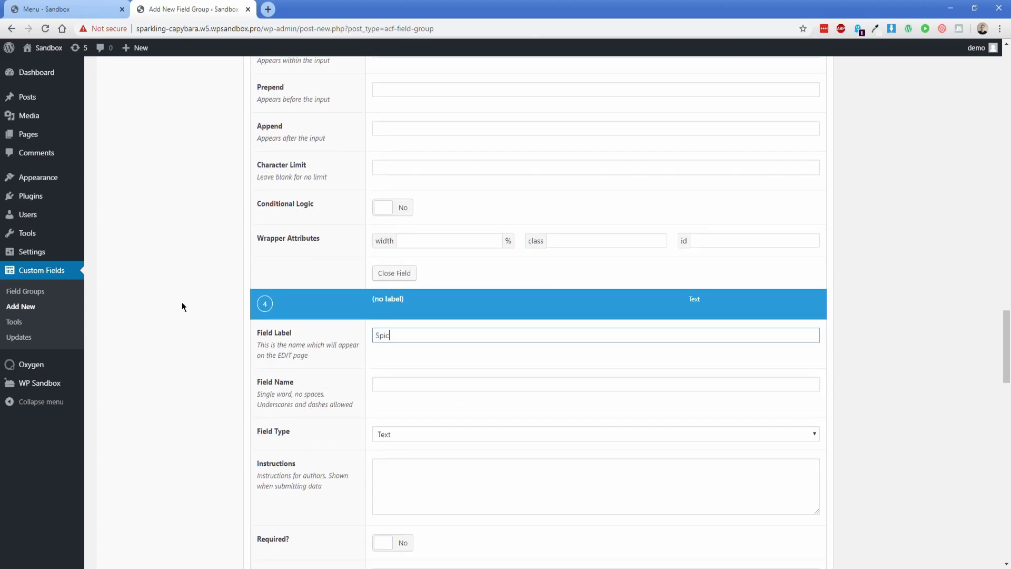
type("y level")
key("Tab")
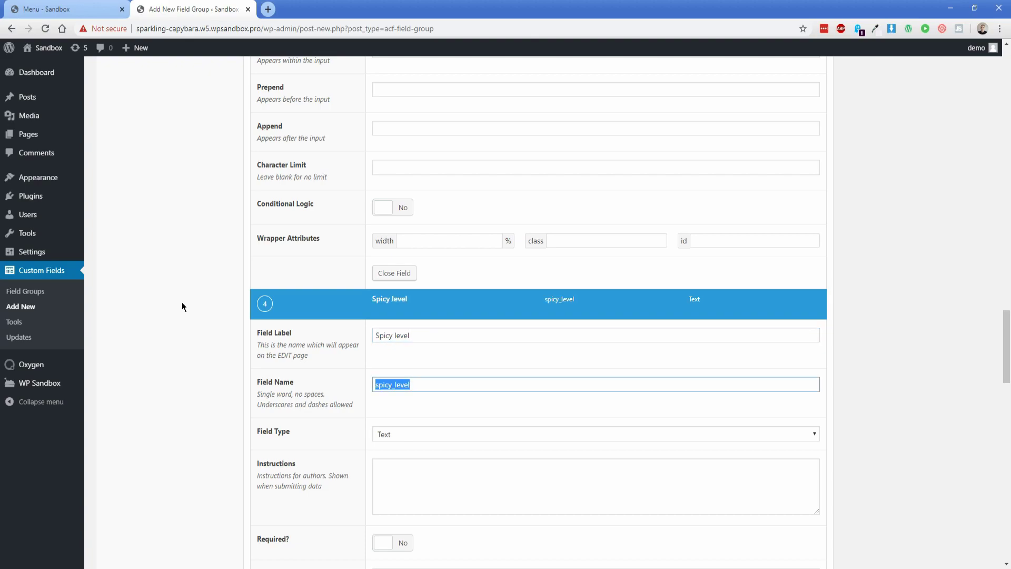
scroll(253, 361, "down", 3)
left_click(391, 271)
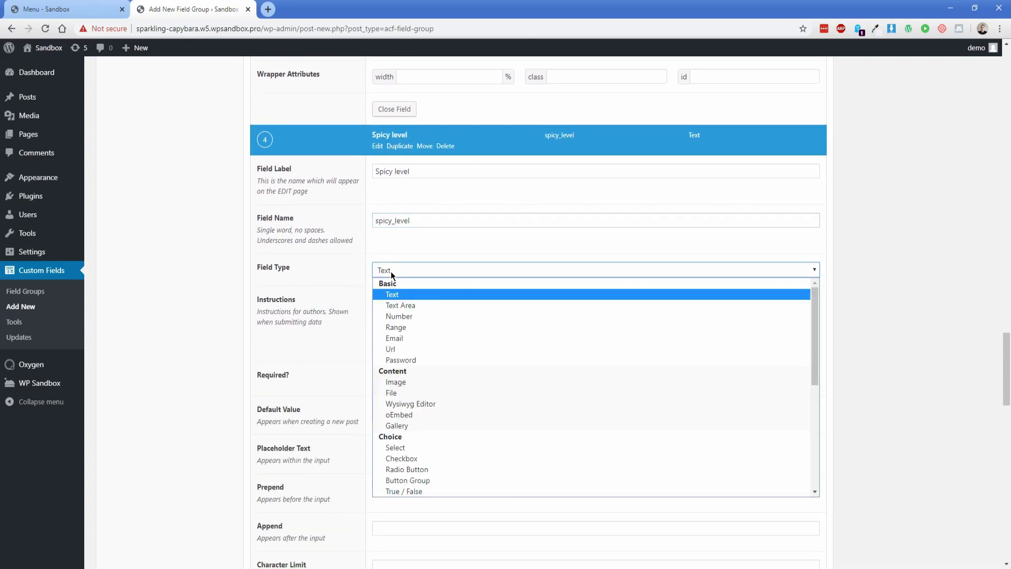
left_click(419, 469)
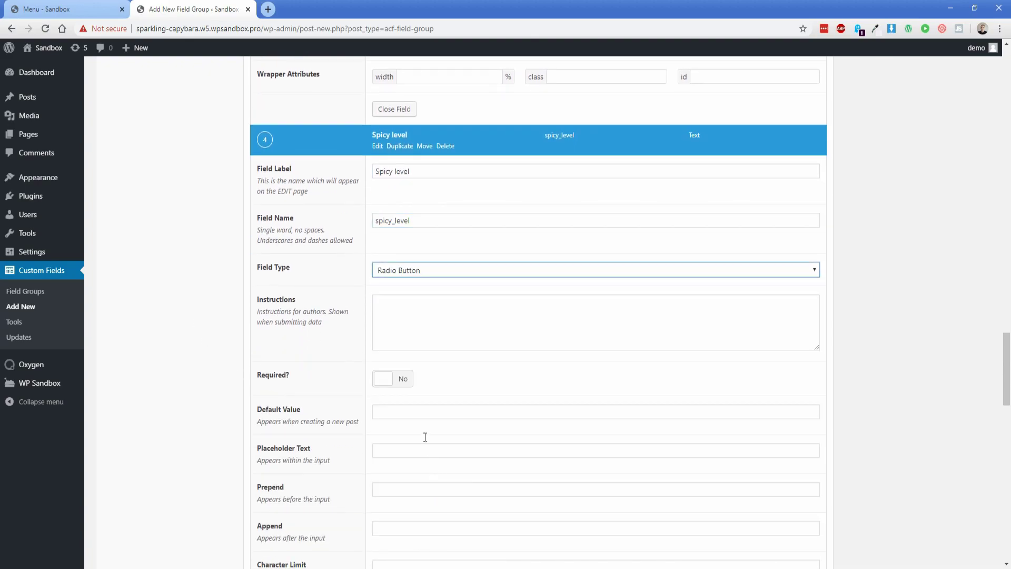
Enter "No Spice" and "Medium" on separate lines as choices for the Spicy level sub field
scroll(353, 340, "down", 2)
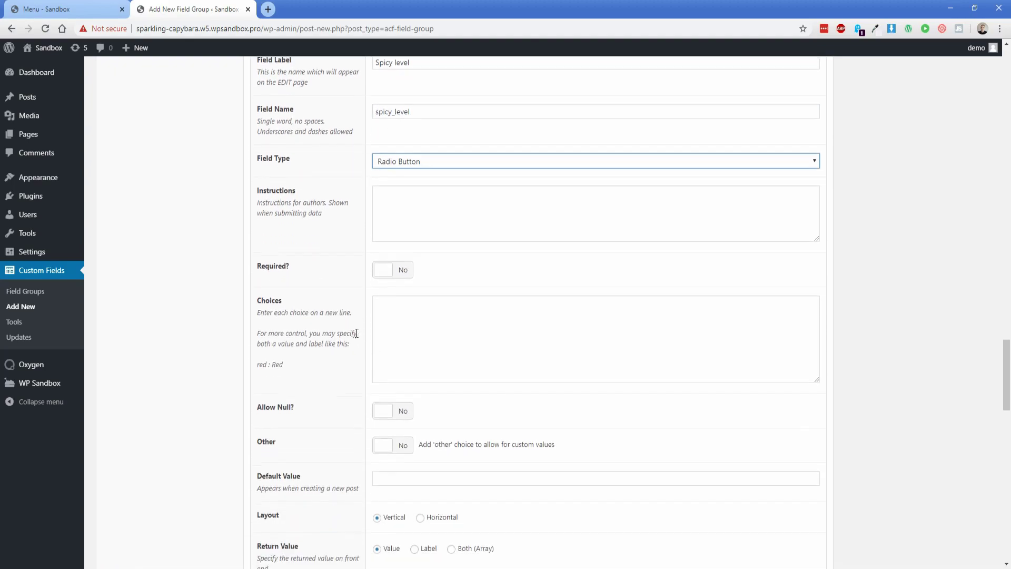
key("Tab")
key("Tab")
key("Tab")
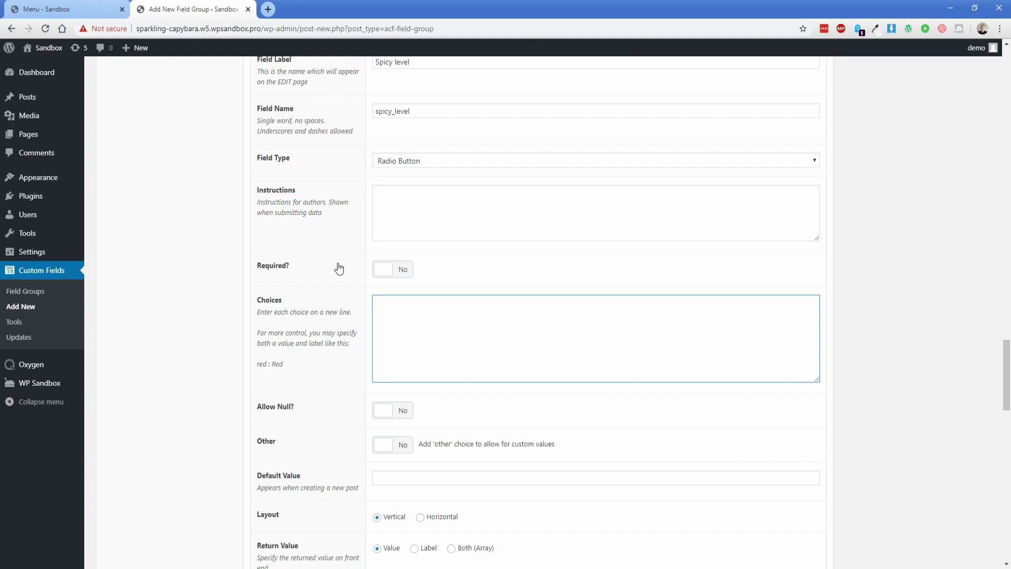
type("No Spice")
key("Return")
type("Mediu")
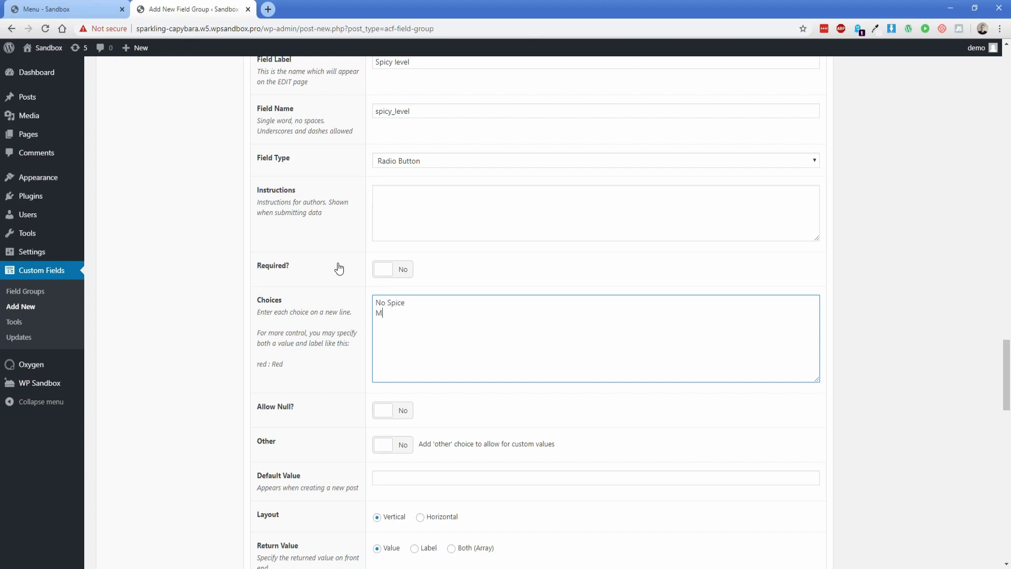